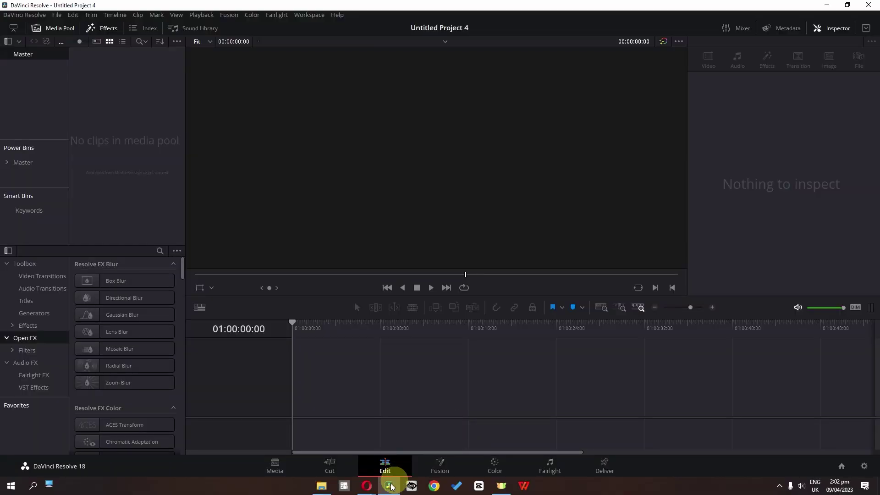
# Download the background-removed hiker cutout from PhotoRoom and paint out the hiker with Remove Objects.
pyautogui.click(391, 486)
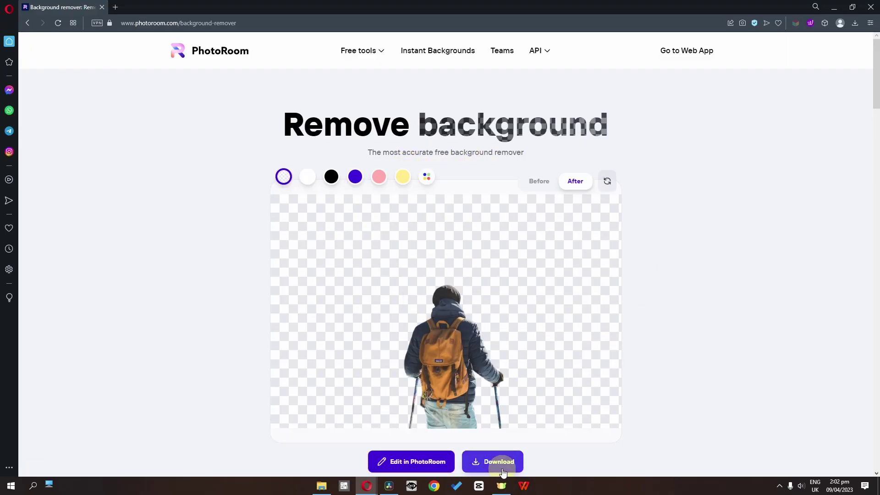
pyautogui.click(502, 468)
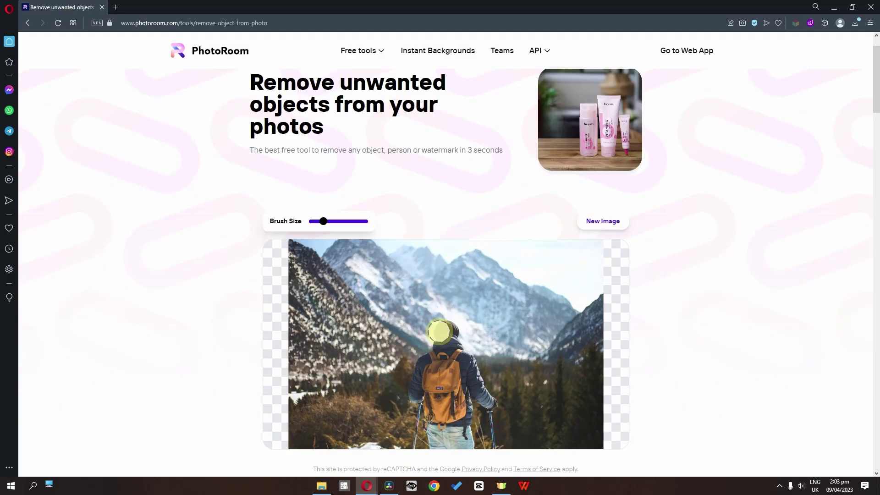
pyautogui.moveTo(441, 326)
pyautogui.mouseDown()
pyautogui.moveTo(493, 406)
pyautogui.moveTo(447, 368)
pyautogui.moveTo(440, 349)
pyautogui.moveTo(416, 384)
pyautogui.moveTo(414, 439)
pyautogui.moveTo(429, 382)
pyautogui.moveTo(447, 385)
pyautogui.mouseUp()
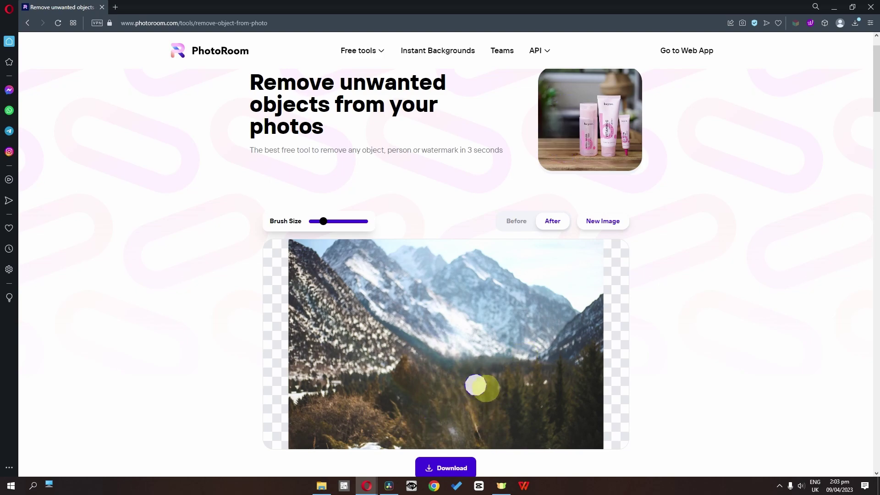
# Download the hiker-free mountain photo and import it into Resolve's Media Pool.
pyautogui.scroll(-1, 485, 387)
pyautogui.click(444, 422)
pyautogui.moveTo(688, 62); pyautogui.dragTo(126, 151)
pyautogui.hotkey('alt', 'Tab')
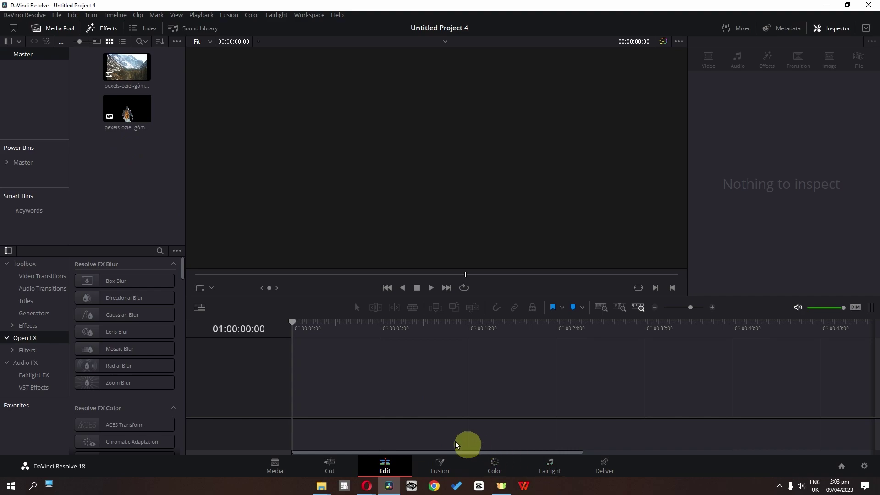
# Add a Fusion Composition to a new timeline, open it in Fusion, and add both images as nodes.
pyautogui.click(26, 326)
pyautogui.moveTo(93, 302); pyautogui.dragTo(295, 387)
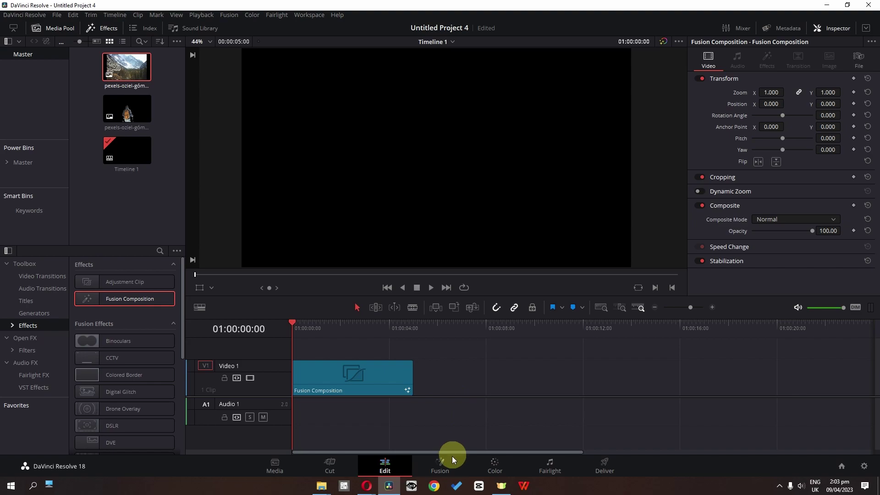
pyautogui.click(452, 458)
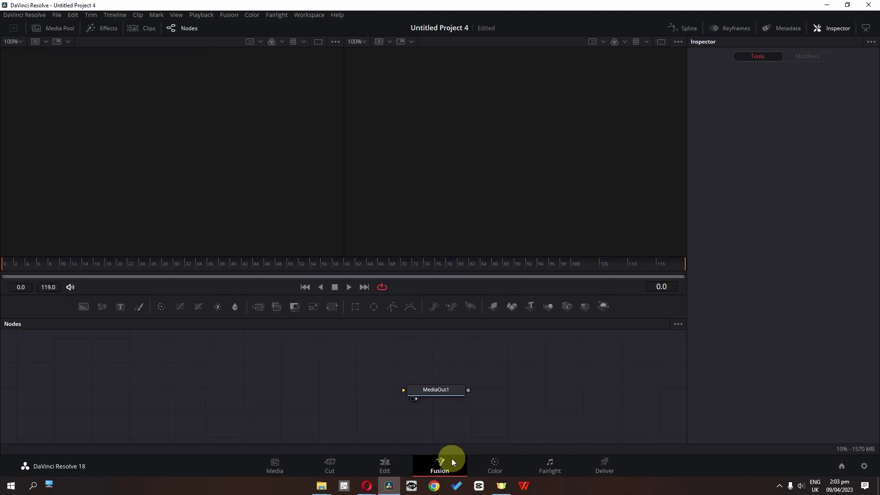
pyautogui.click(45, 29)
pyautogui.moveTo(87, 57); pyautogui.dragTo(207, 388)
pyautogui.moveTo(160, 67); pyautogui.dragTo(200, 352)
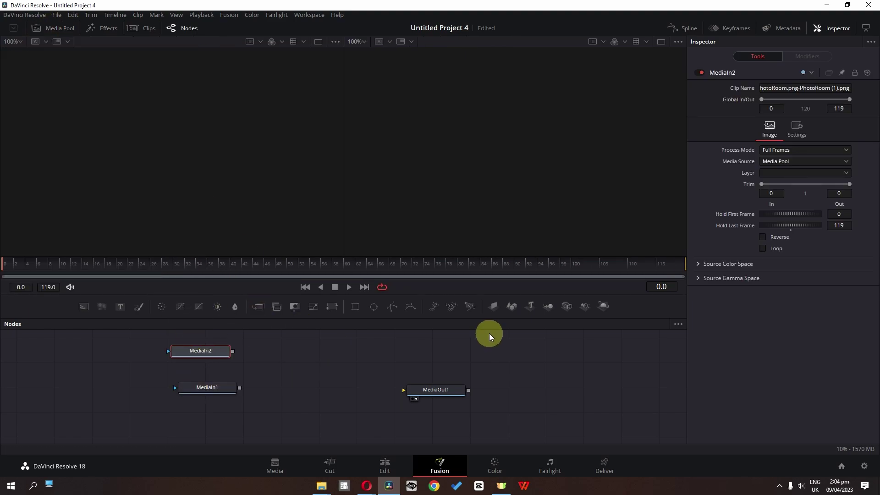
# Add two ImagePlane3D nodes, a Merge3D, a Renderer3D and a Camera3D.
pyautogui.moveTo(493, 309); pyautogui.dragTo(290, 384)
pyautogui.moveTo(455, 396); pyautogui.dragTo(570, 385)
pyautogui.moveTo(546, 308); pyautogui.dragTo(377, 385)
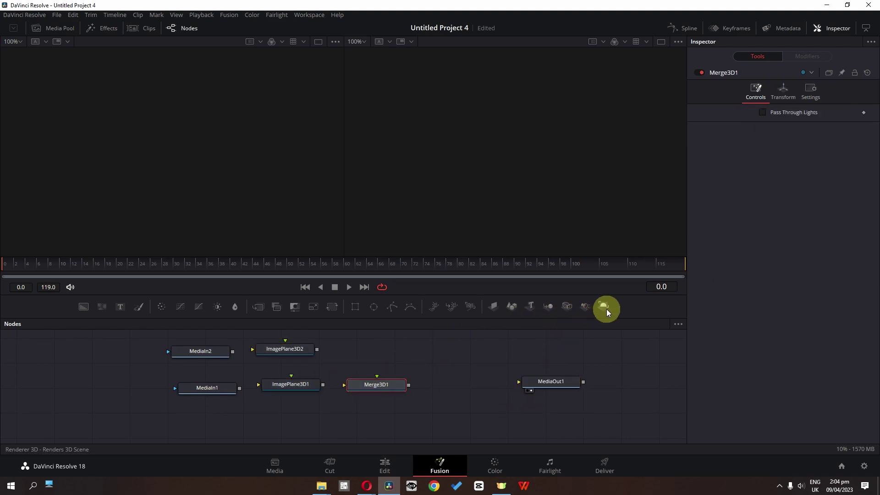
pyautogui.moveTo(461, 388); pyautogui.dragTo(459, 389)
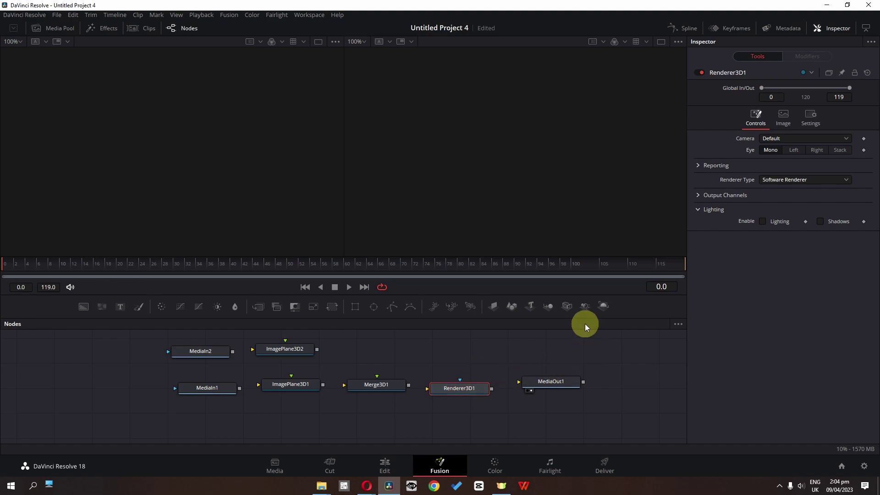
pyautogui.moveTo(539, 333); pyautogui.dragTo(495, 354)
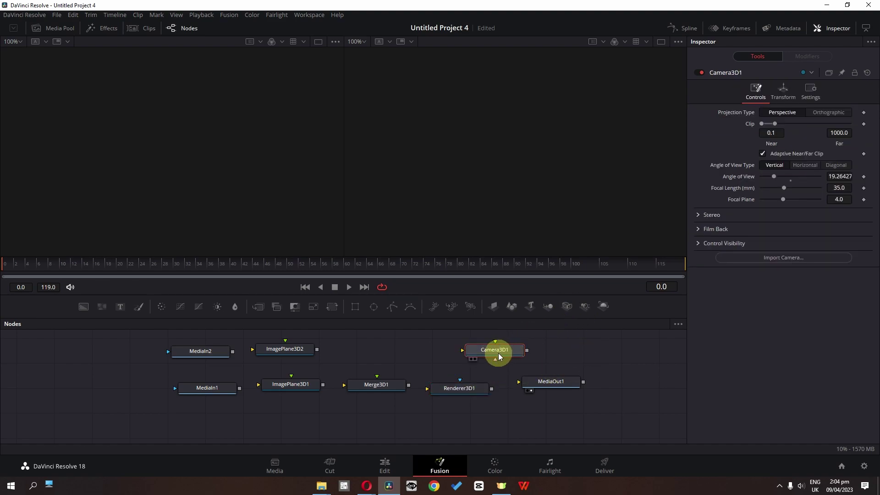
# Wire MediaIn1 into ImagePlane3D1, then into Merge3D1 and on to Renderer3D1.
pyautogui.moveTo(238, 388); pyautogui.dragTo(266, 387)
pyautogui.moveTo(323, 384); pyautogui.dragTo(353, 386)
pyautogui.moveTo(408, 385); pyautogui.dragTo(559, 388)
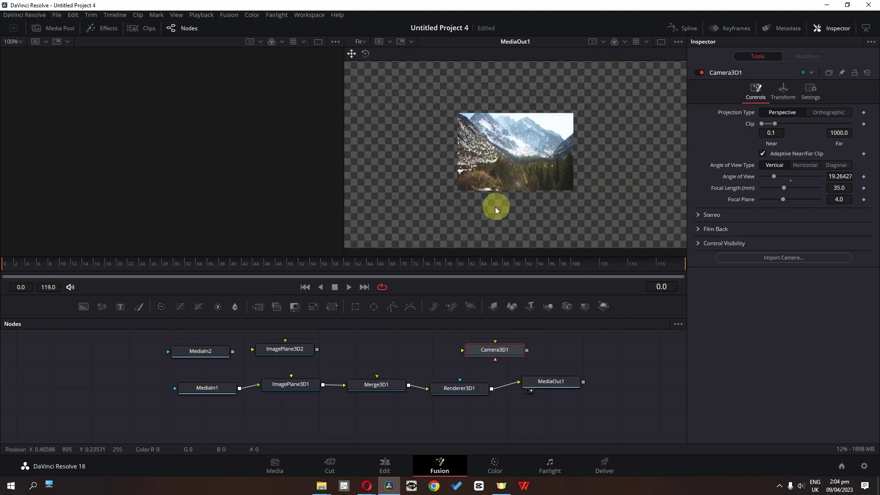
# View Merge3D1 in viewer 1 and connect the hiker image to ImagePlane3D2.
pyautogui.click(389, 383)
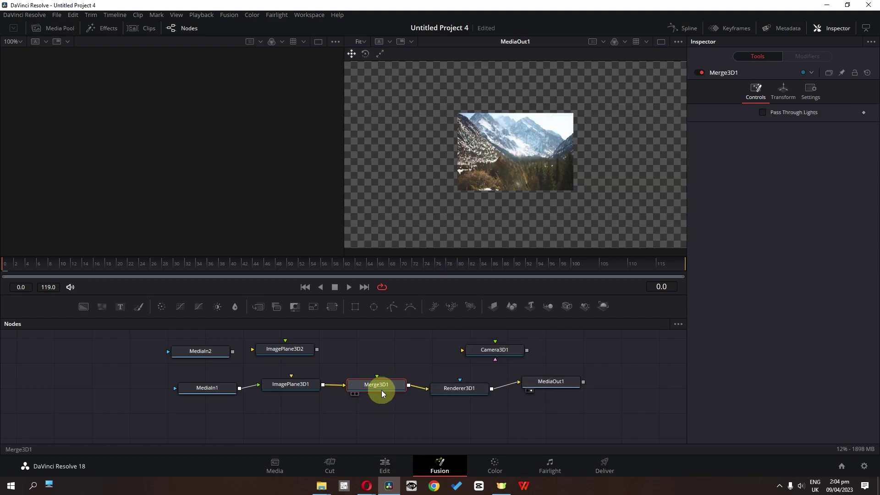
pyautogui.press('1')
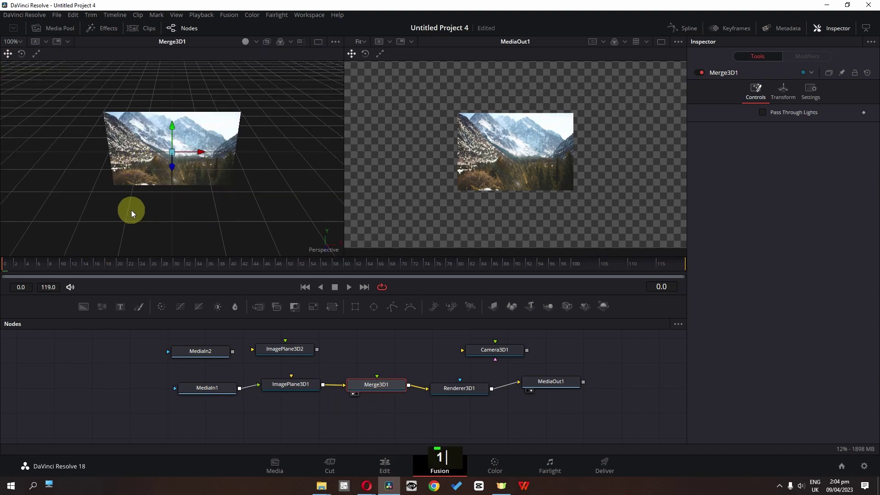
pyautogui.moveTo(233, 351); pyautogui.dragTo(389, 390)
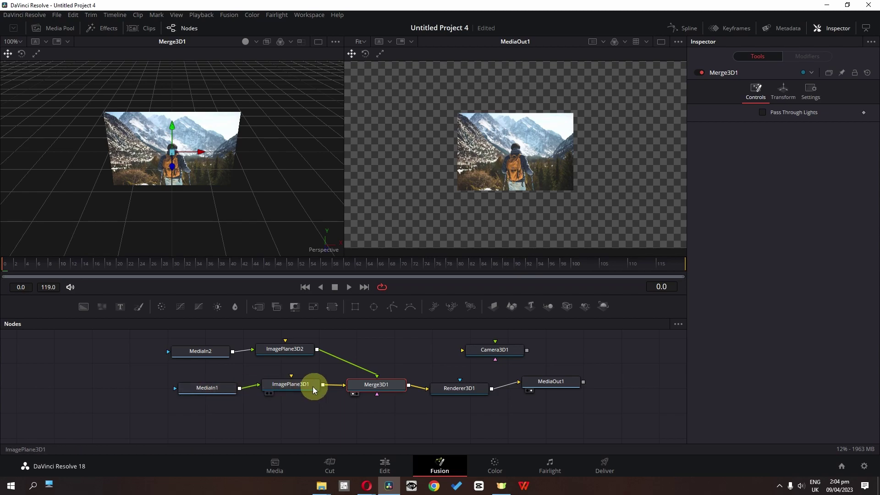
# Move the hiker plane forward in depth, in front of the mountain plane.
pyautogui.click(290, 351)
pyautogui.click(165, 172)
pyautogui.moveTo(173, 172)
pyautogui.mouseDown()
pyautogui.moveTo(171, 211)
pyautogui.moveTo(168, 149)
pyautogui.moveTo(172, 210)
pyautogui.moveTo(171, 188)
pyautogui.mouseUp()
pyautogui.moveTo(527, 350); pyautogui.dragTo(379, 391)
# Position Camera3D1 in the 3D view at X 0.209525, Z 1.098226, framing hiker and mountains.
pyautogui.doubleClick(481, 349)
pyautogui.moveTo(175, 166); pyautogui.dragTo(172, 196)
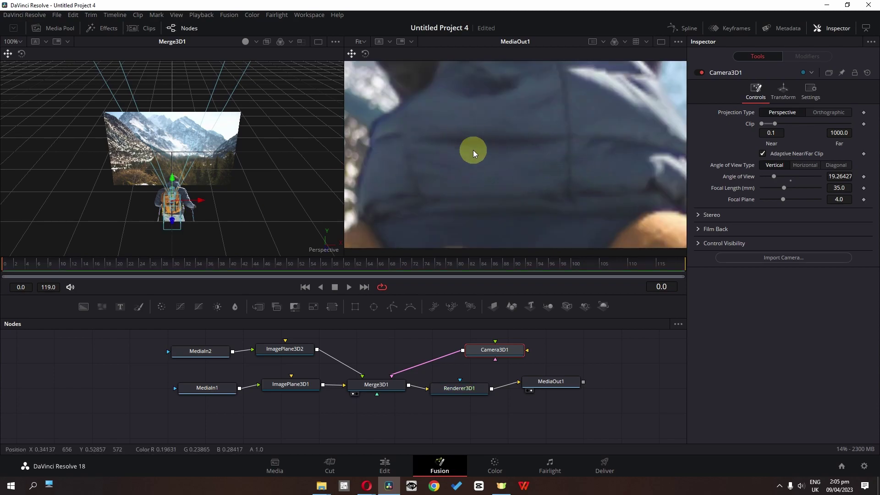
pyautogui.moveTo(170, 221); pyautogui.dragTo(189, 265)
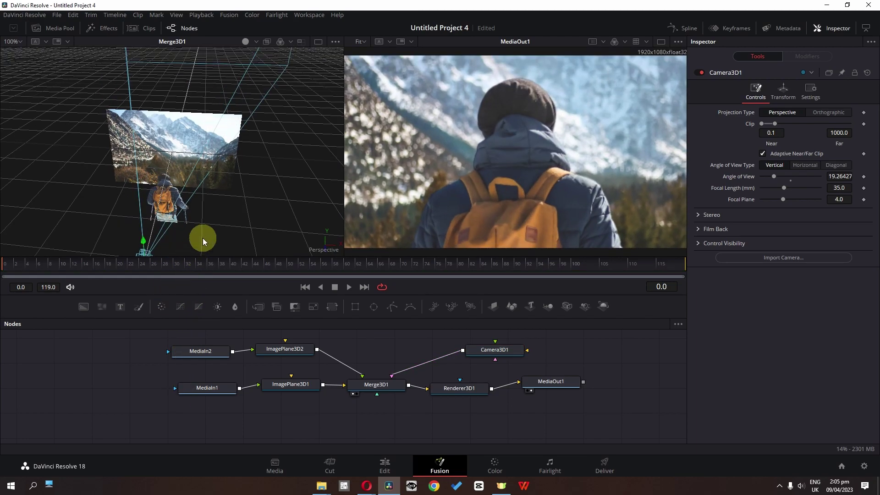
pyautogui.press('alt')
pyautogui.moveTo(222, 233); pyautogui.dragTo(309, 170)
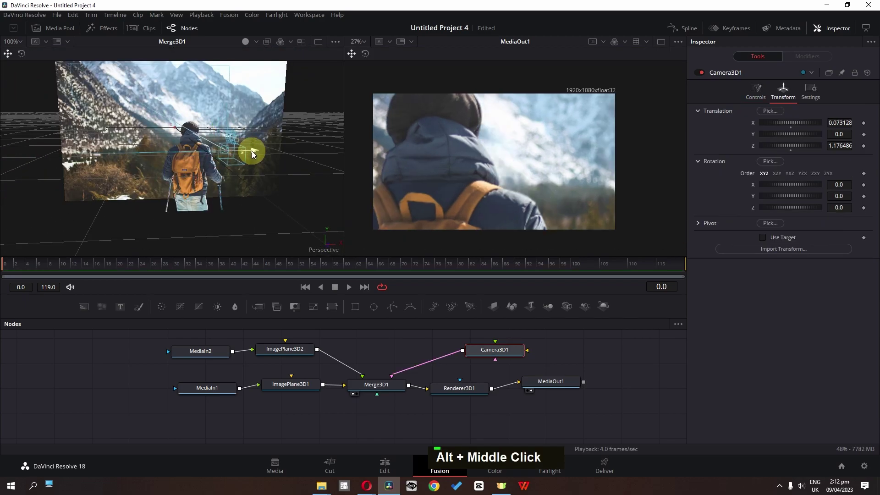
pyautogui.moveTo(252, 150)
pyautogui.mouseDown()
pyautogui.moveTo(296, 150)
pyautogui.moveTo(276, 156)
pyautogui.moveTo(262, 148)
pyautogui.mouseUp()
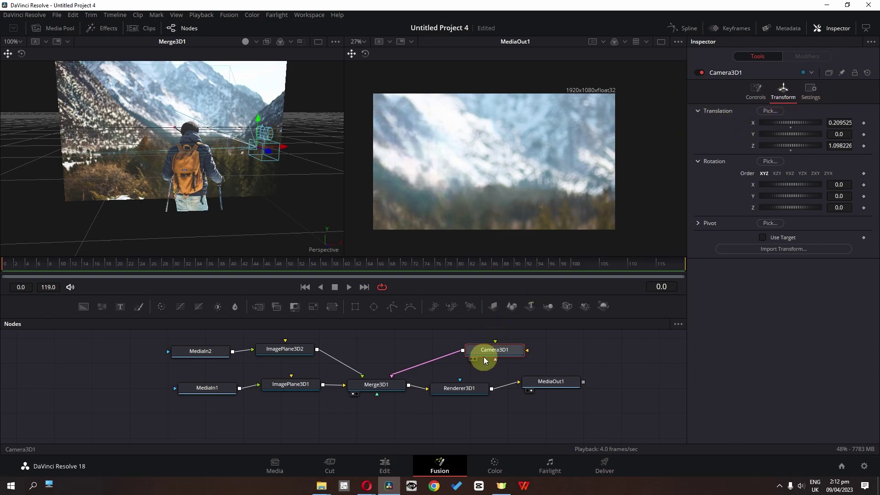
# Keyframe Camera3D1's Translation at frame 0, with the camera framing the hiker.
pyautogui.click(863, 123)
pyautogui.click(864, 146)
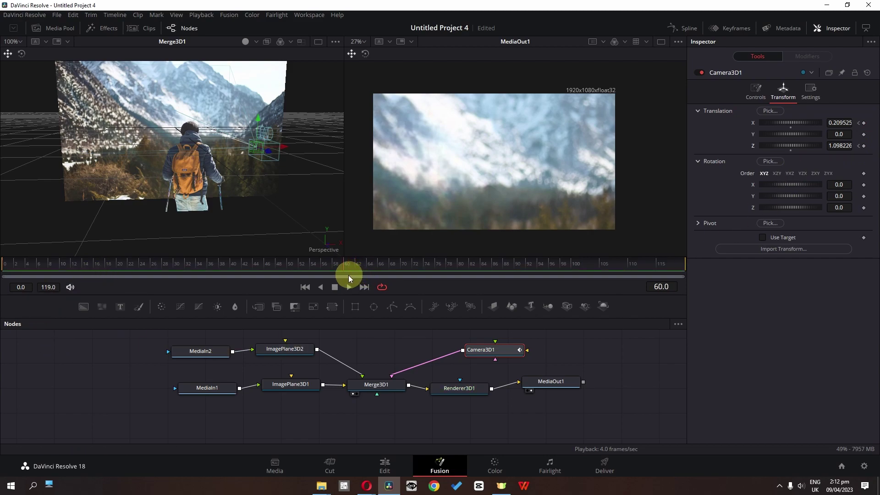
pyautogui.moveTo(284, 147); pyautogui.dragTo(232, 174)
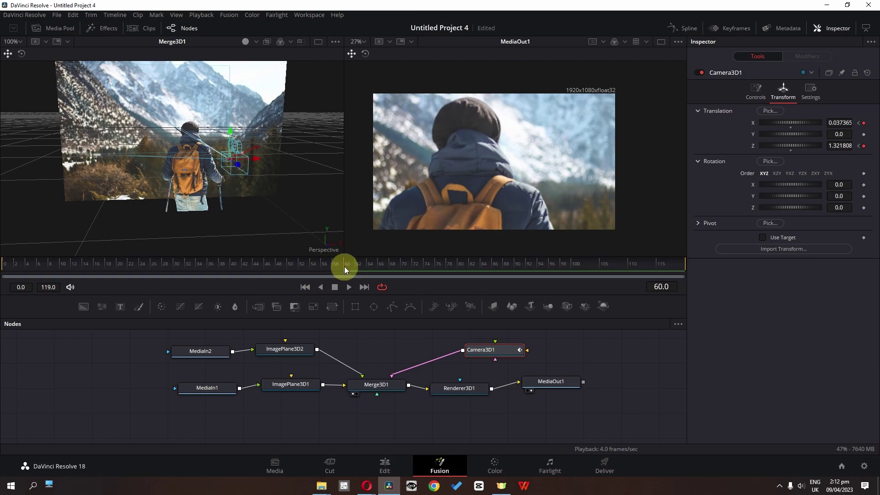
# At frame 110, pull the camera back to X 0.037365, Z 1.745885 for a wider framing.
pyautogui.moveTo(345, 266); pyautogui.dragTo(565, 271)
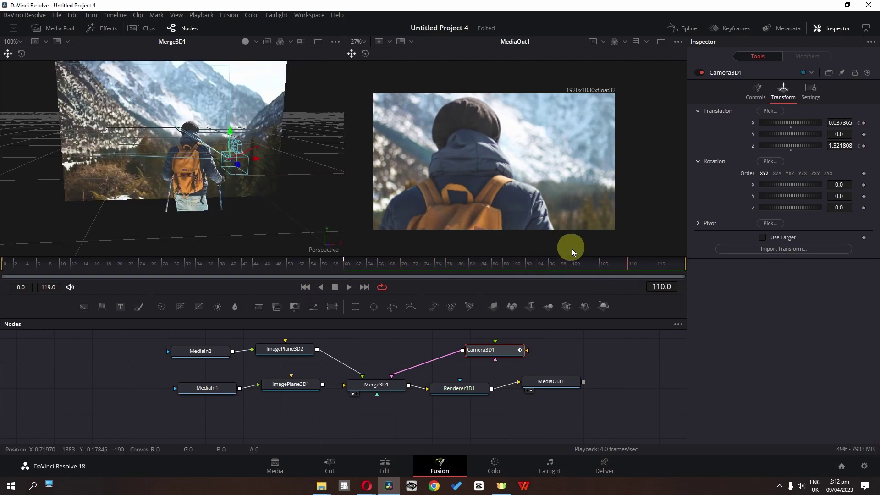
pyautogui.moveTo(239, 168); pyautogui.dragTo(324, 252)
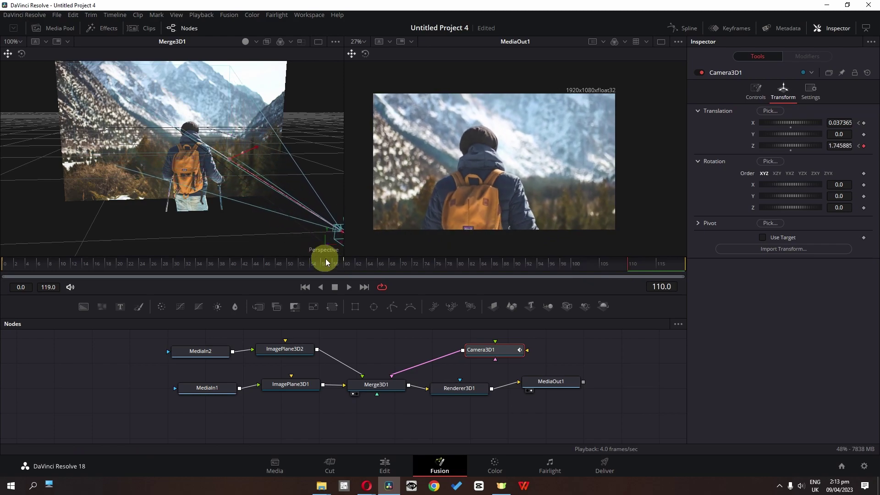
pyautogui.scroll(-3, 160, 195)
pyautogui.click(147, 186)
pyautogui.moveTo(147, 188); pyautogui.dragTo(338, 184)
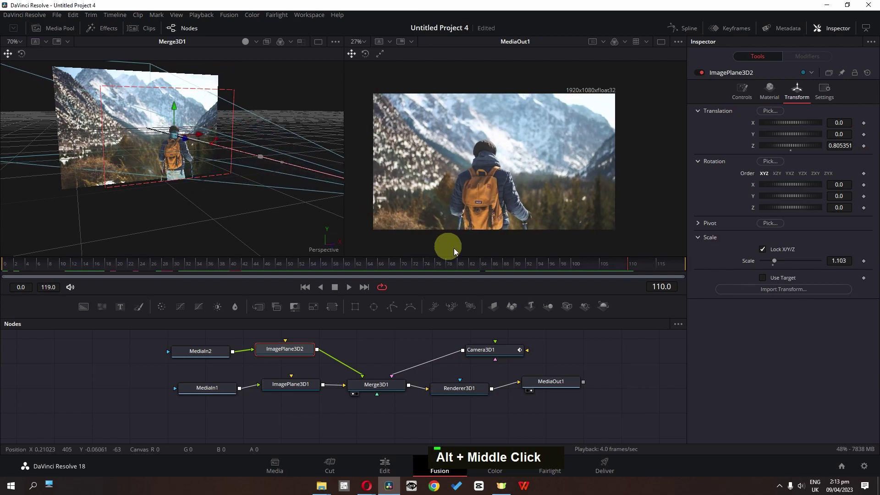
pyautogui.scroll(-3, 237, 211)
pyautogui.moveTo(237, 211); pyautogui.dragTo(167, 178)
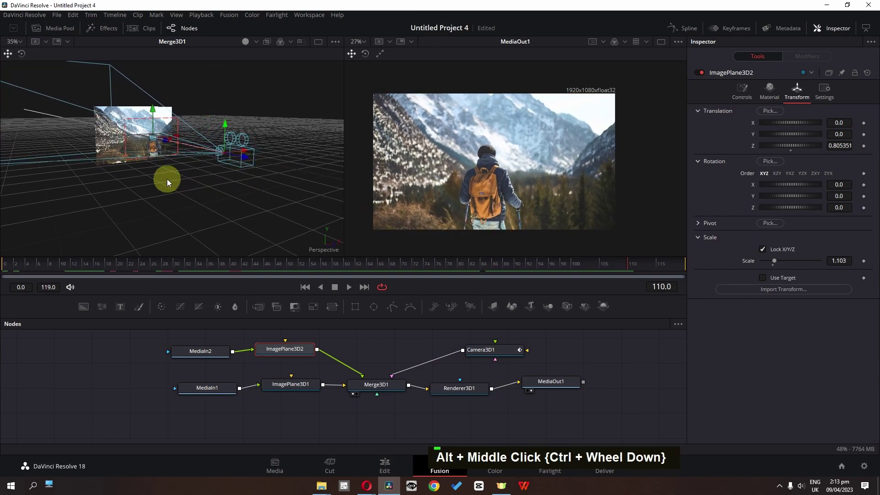
pyautogui.moveTo(131, 274); pyautogui.dragTo(2, 274)
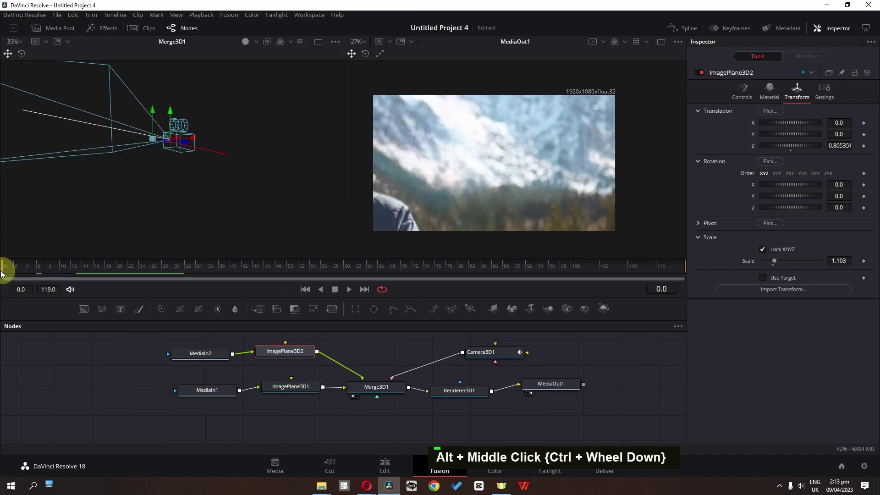
# Show Camera3D1's focal plane in the 3D view, framing camera and planes.
pyautogui.click(484, 354)
pyautogui.click(755, 88)
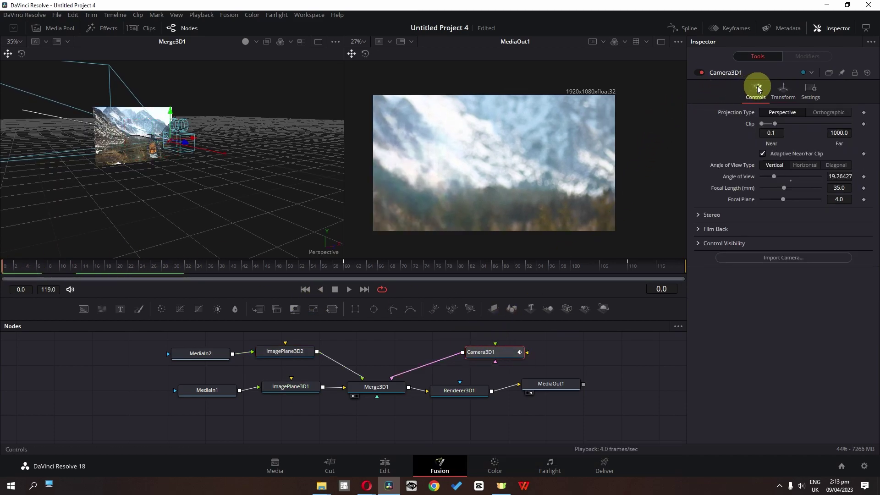
pyautogui.click(698, 243)
pyautogui.click(762, 324)
pyautogui.middleClick(215, 188)
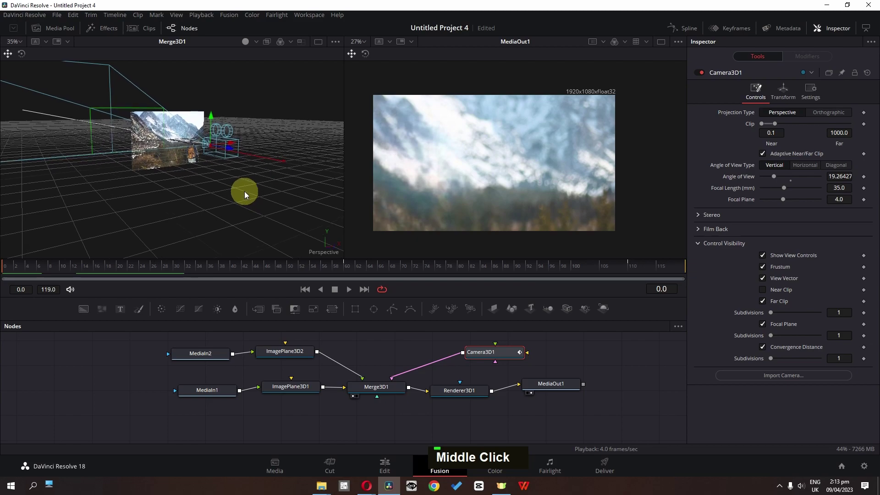
pyautogui.moveTo(200, 186); pyautogui.dragTo(240, 192)
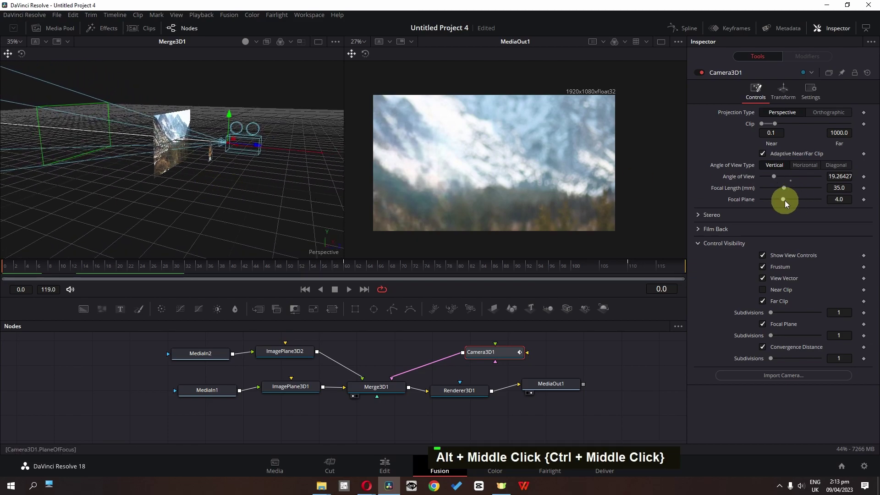
# Keyframe the Focal Plane near the camera at the start, then on the hiker later.
pyautogui.moveTo(784, 200); pyautogui.dragTo(759, 199)
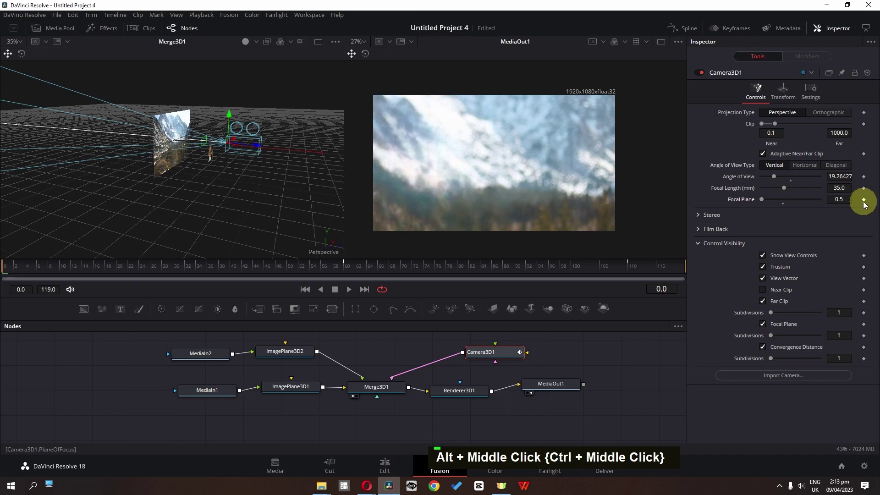
pyautogui.moveTo(41, 268); pyautogui.dragTo(628, 270)
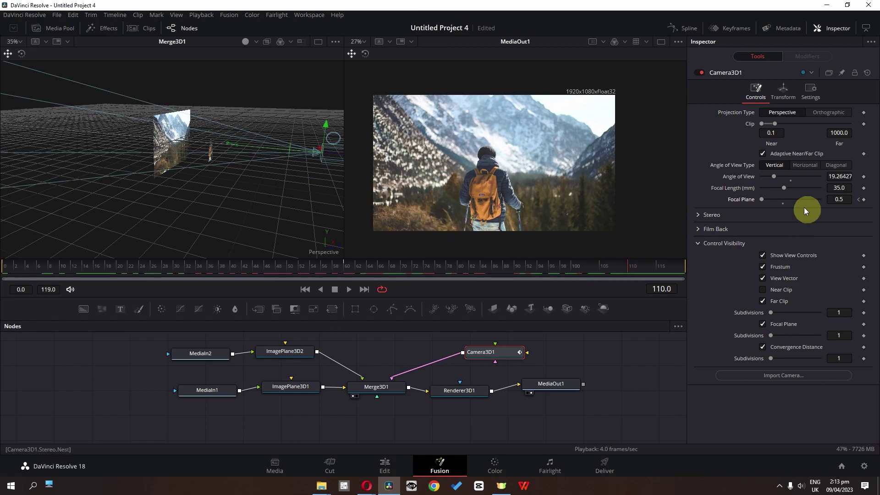
pyautogui.moveTo(769, 199); pyautogui.dragTo(772, 200)
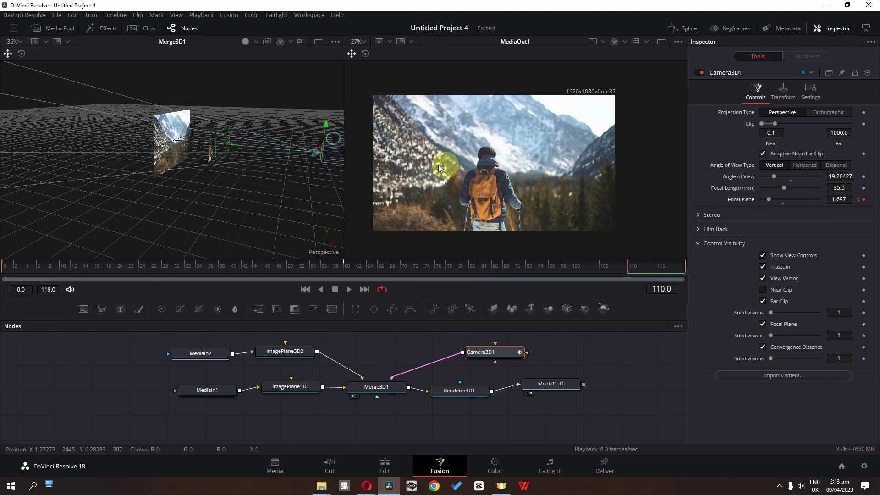
pyautogui.keyDown('ctrl'); pyautogui.scroll(2, 241, 137); pyautogui.keyUp('ctrl')
pyautogui.keyDown('ctrl'); pyautogui.scroll(3, 241, 137); pyautogui.keyUp('ctrl')
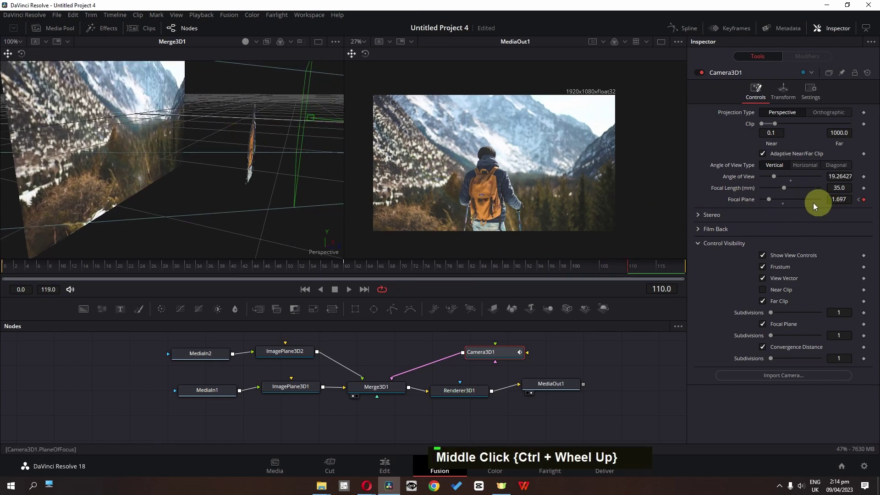
pyautogui.moveTo(772, 199); pyautogui.dragTo(774, 199)
pyautogui.moveTo(837, 199); pyautogui.dragTo(742, 206)
# Add a Focal Plane keyframe at frame 66.
pyautogui.click(285, 271)
pyautogui.moveTo(286, 271); pyautogui.dragTo(378, 270)
pyautogui.moveTo(778, 207); pyautogui.dragTo(680, 200)
# Set the Focal Plane to 1.921 at frame 110 and preview the focus shift.
pyautogui.click(625, 265)
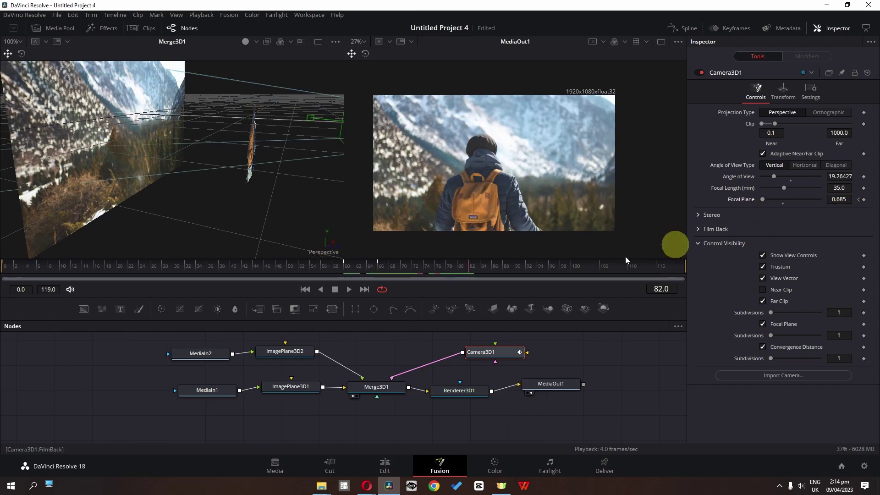
pyautogui.click(630, 265)
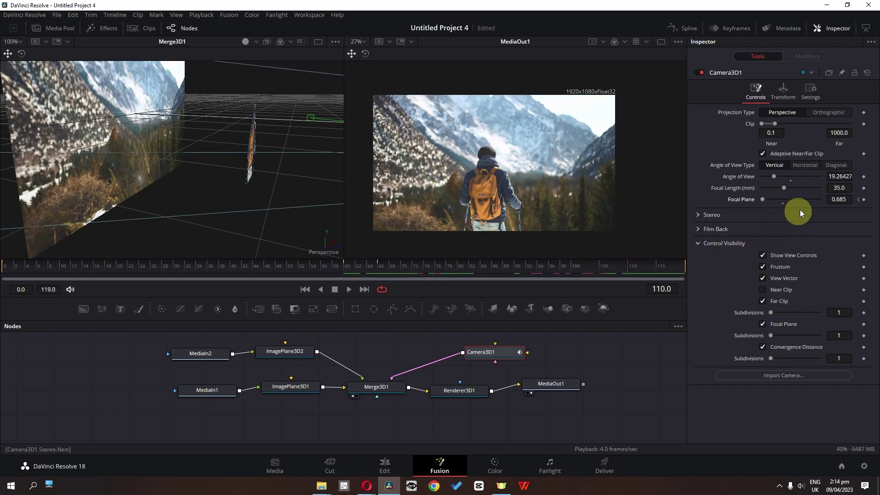
pyautogui.moveTo(768, 201)
pyautogui.mouseDown()
pyautogui.moveTo(784, 199)
pyautogui.moveTo(773, 199)
pyautogui.mouseUp()
pyautogui.moveTo(773, 199); pyautogui.dragTo(781, 199)
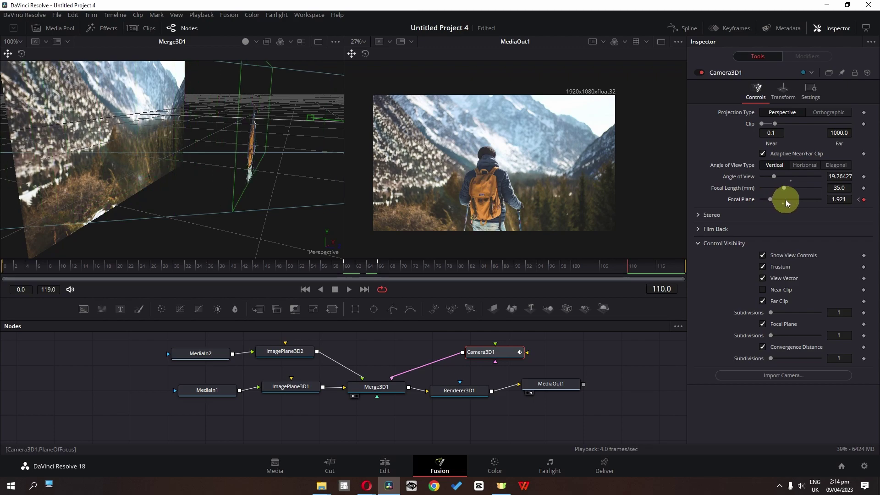
pyautogui.moveTo(680, 258); pyautogui.dragTo(395, 269)
pyautogui.press('Home')
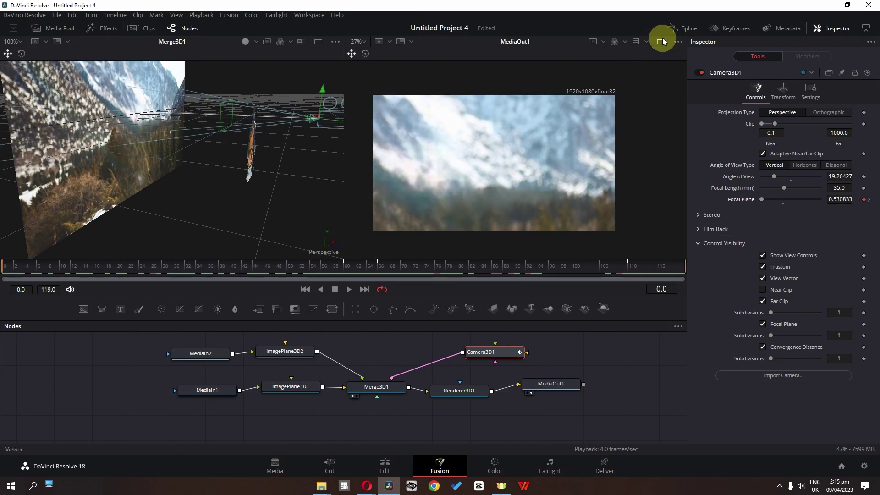
# Smooth all Camera3D1 position and focal plane keyframes in the Spline editor.
pyautogui.click(685, 28)
pyautogui.click(358, 351)
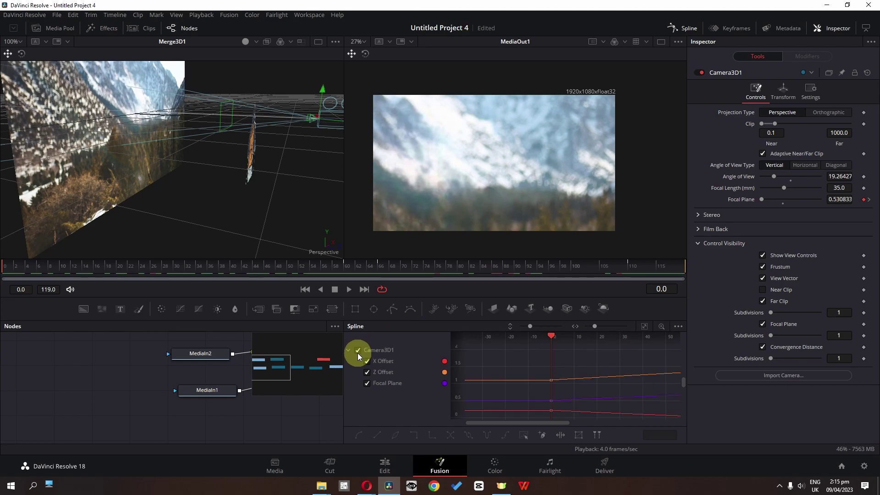
pyautogui.click(349, 350)
pyautogui.keyDown('ctrl'); pyautogui.scroll(-3, 525, 371); pyautogui.keyUp('ctrl')
pyautogui.keyDown('ctrl'); pyautogui.scroll(-2, 525, 370); pyautogui.keyUp('ctrl')
pyautogui.moveTo(598, 361); pyautogui.dragTo(486, 415)
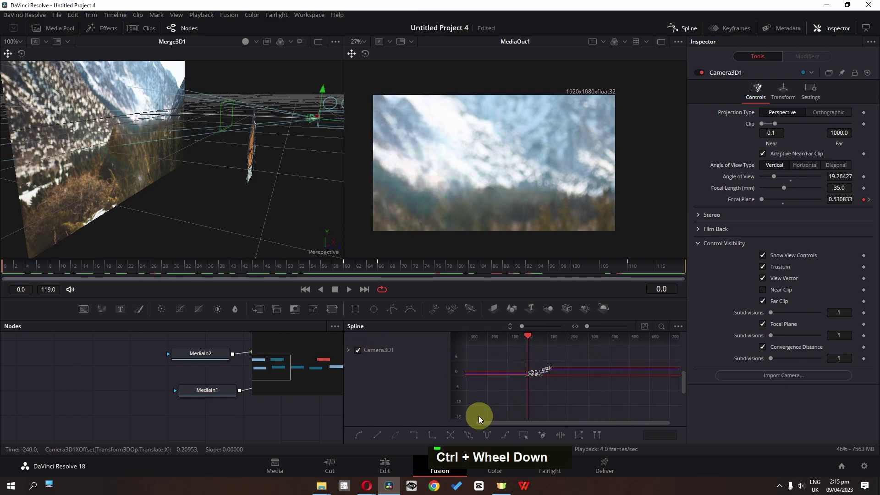
pyautogui.click(361, 435)
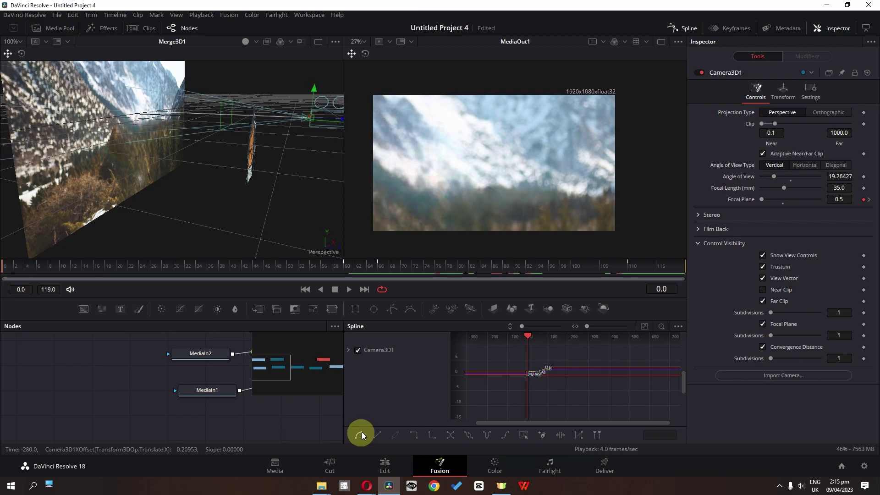
pyautogui.click(674, 33)
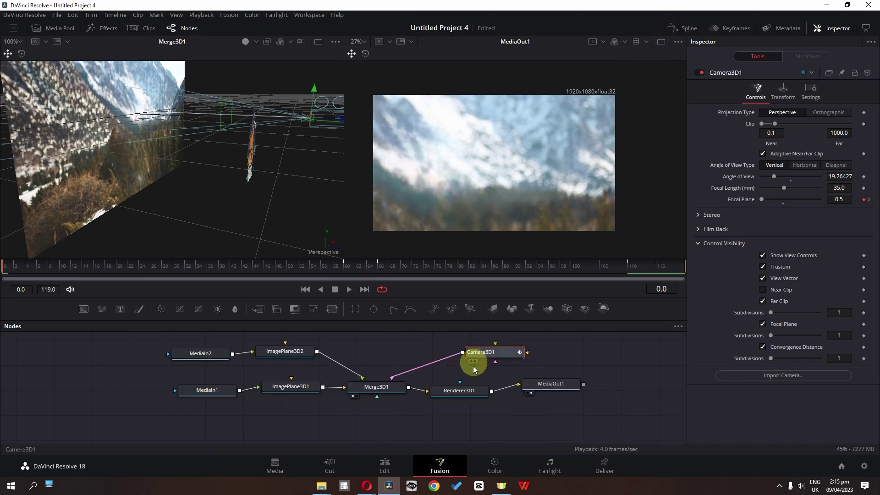
# Set Renderer3D1 to OpenGL Renderer with accumulation effects enabled for depth of field.
pyautogui.click(459, 392)
pyautogui.click(816, 180)
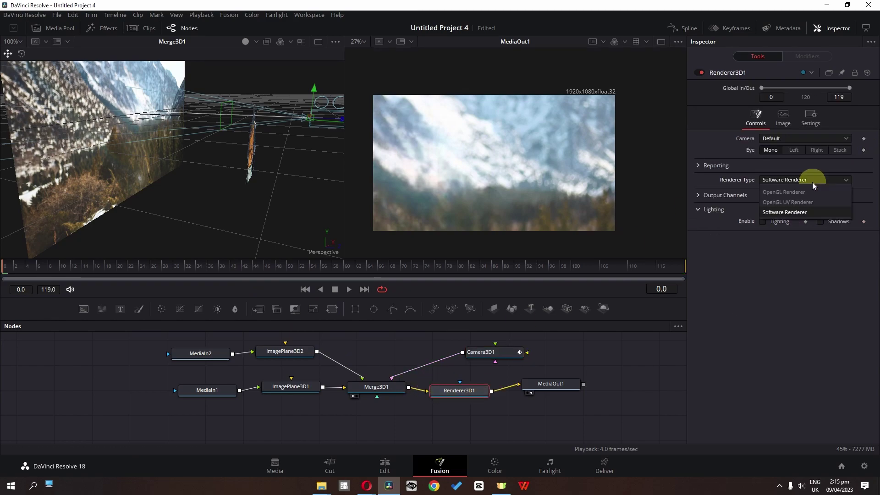
pyautogui.click(802, 193)
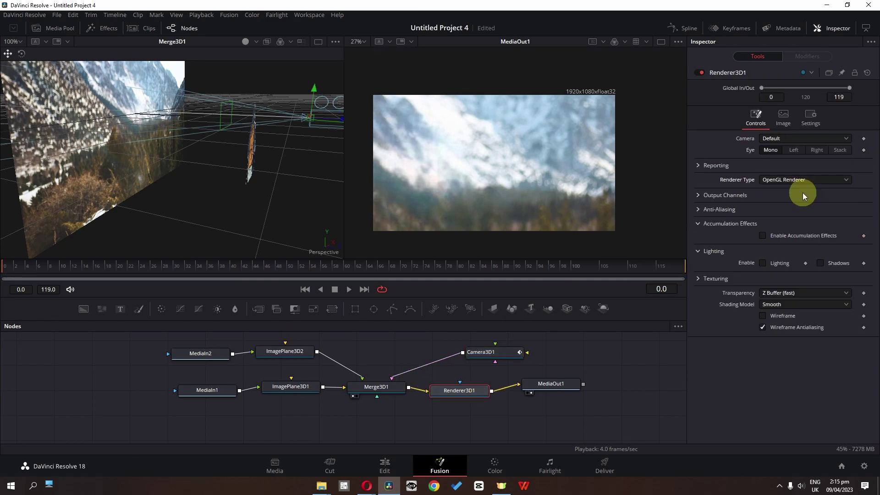
pyautogui.click(761, 235)
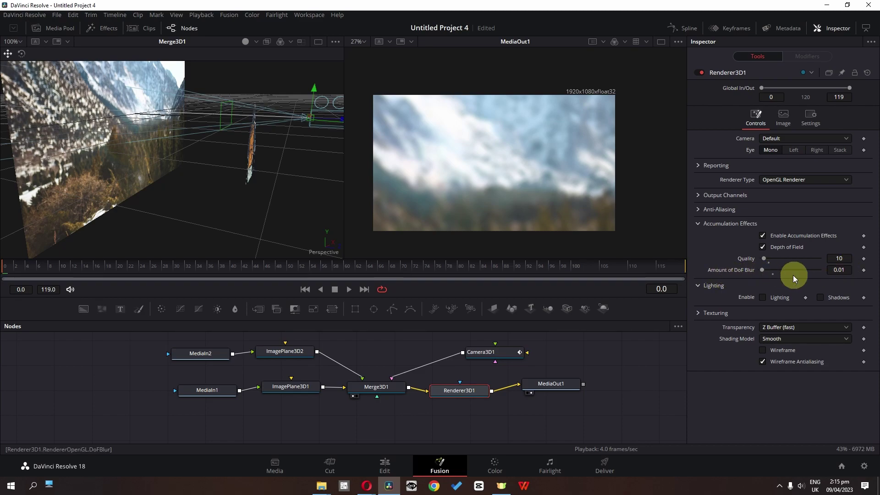
# Preview the depth-of-field shot from frame 34 to 79.
pyautogui.click(196, 269)
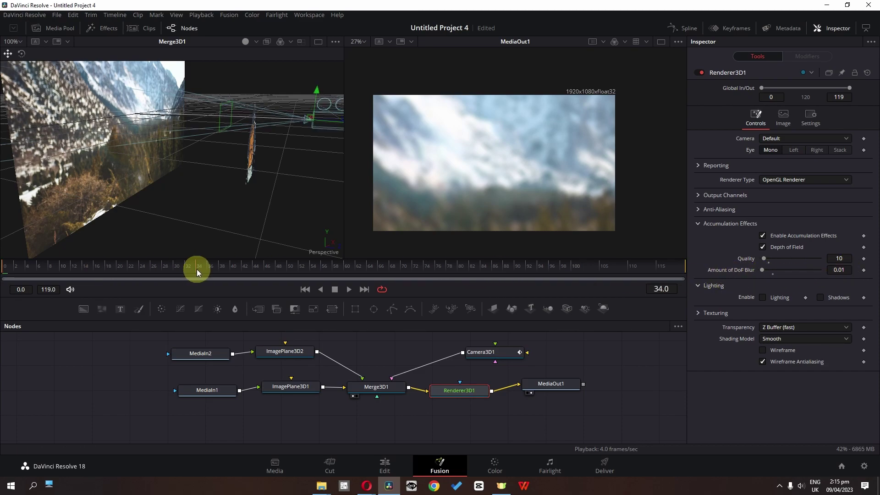
pyautogui.moveTo(218, 271); pyautogui.dragTo(457, 268)
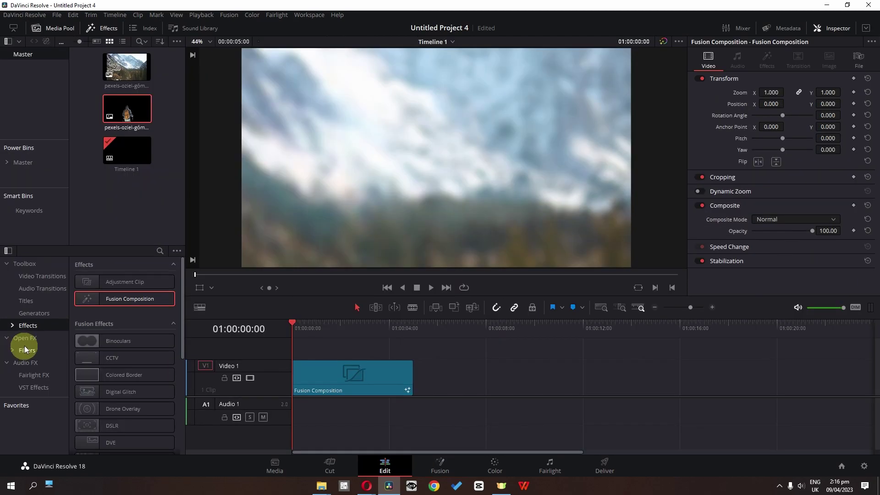
pyautogui.click(33, 339)
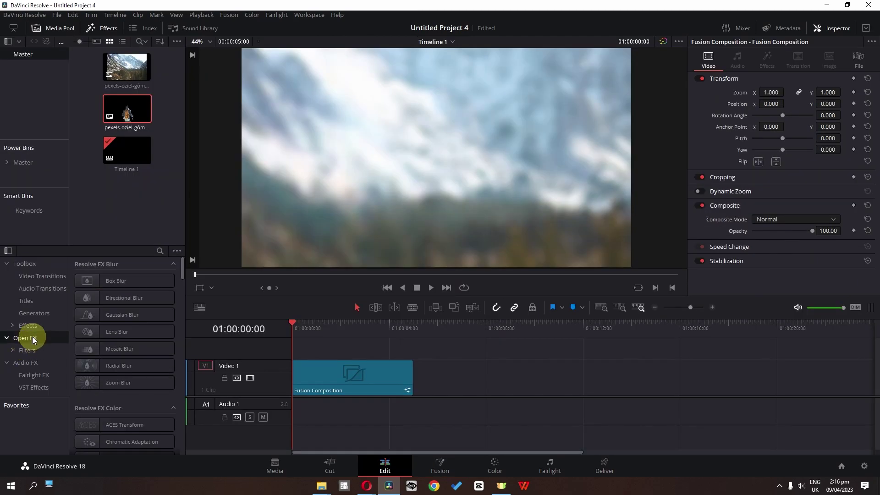
# Apply the Camera Shake effect to the Fusion Composition clip.
pyautogui.click(158, 251)
pyautogui.write('shak')
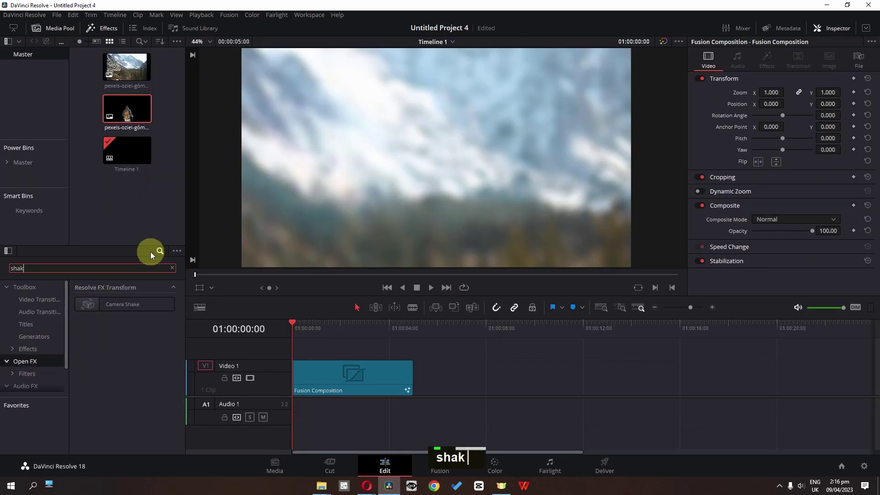
pyautogui.moveTo(79, 307); pyautogui.dragTo(340, 367)
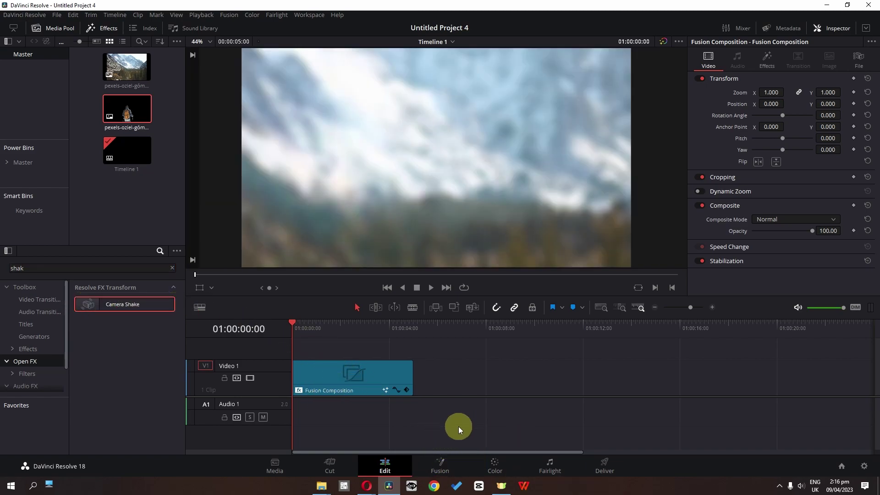
# Disable Renderer3D1's accumulation effects and set the Camera Shake speed to 0.155.
pyautogui.click(445, 463)
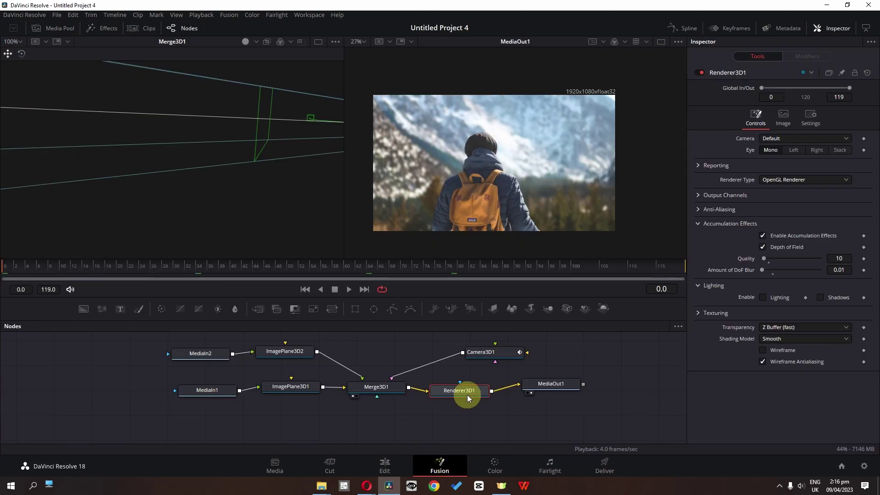
pyautogui.click(764, 235)
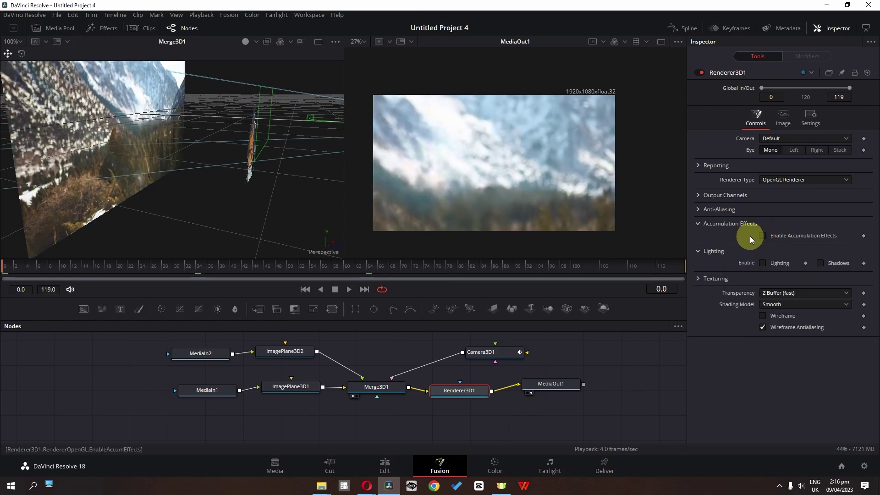
pyautogui.click(397, 468)
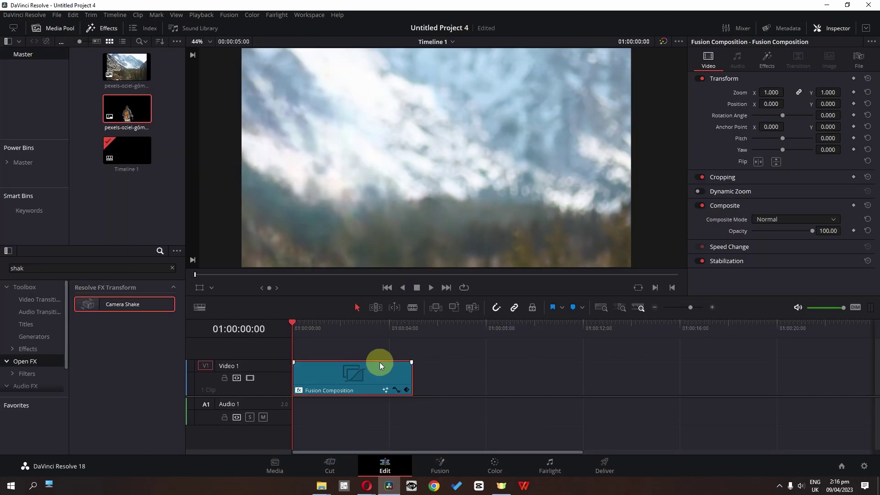
pyautogui.click(777, 62)
pyautogui.moveTo(782, 123); pyautogui.dragTo(769, 136)
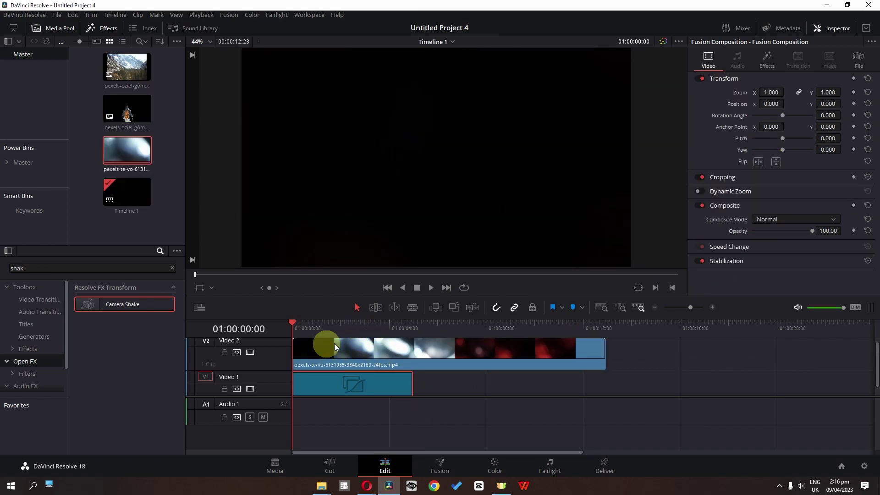
# Trim the light-leak clip to end with the shot, blending in Hardlight at 22.90 opacity.
pyautogui.moveTo(364, 337); pyautogui.dragTo(409, 334)
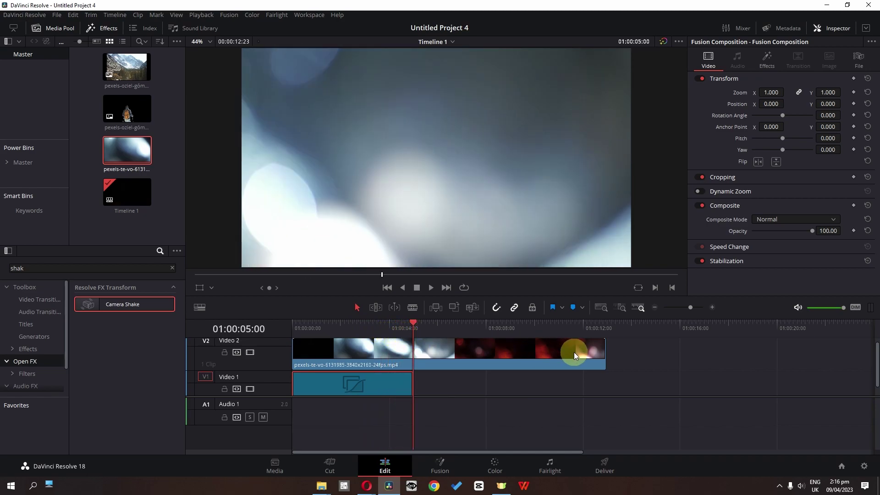
pyautogui.moveTo(601, 353); pyautogui.dragTo(412, 351)
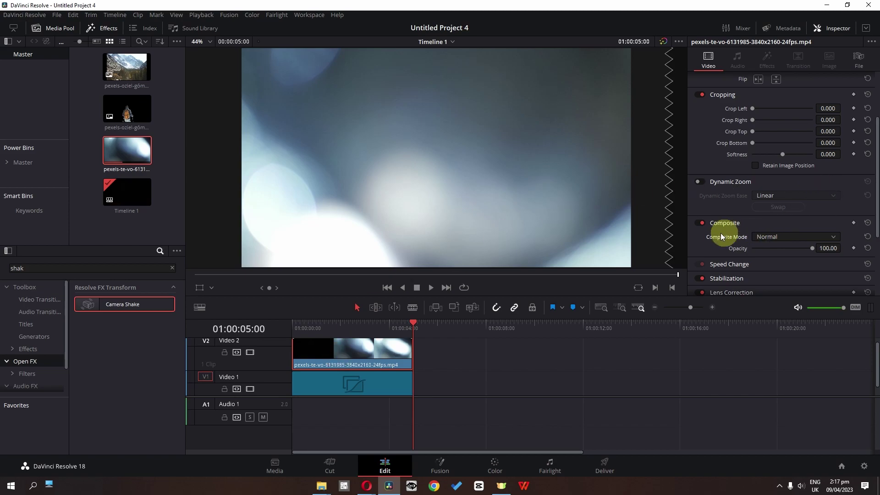
pyautogui.click(790, 236)
pyautogui.scroll(-3, 792, 274)
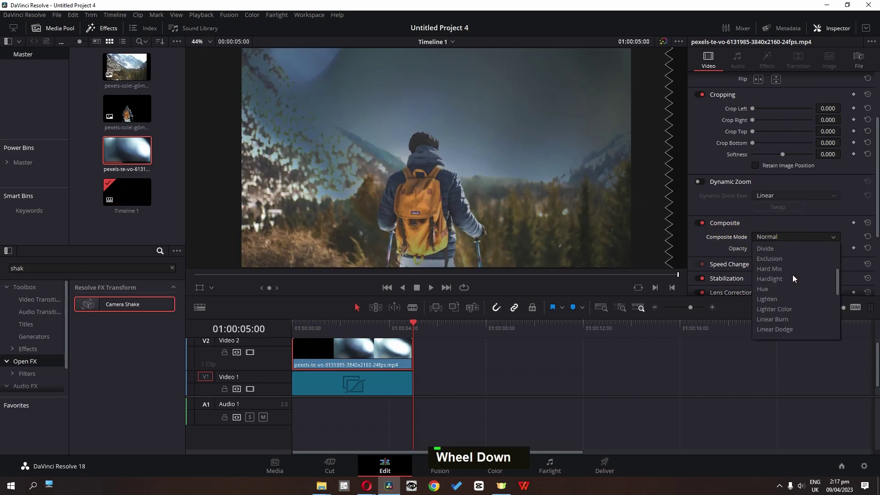
pyautogui.click(784, 279)
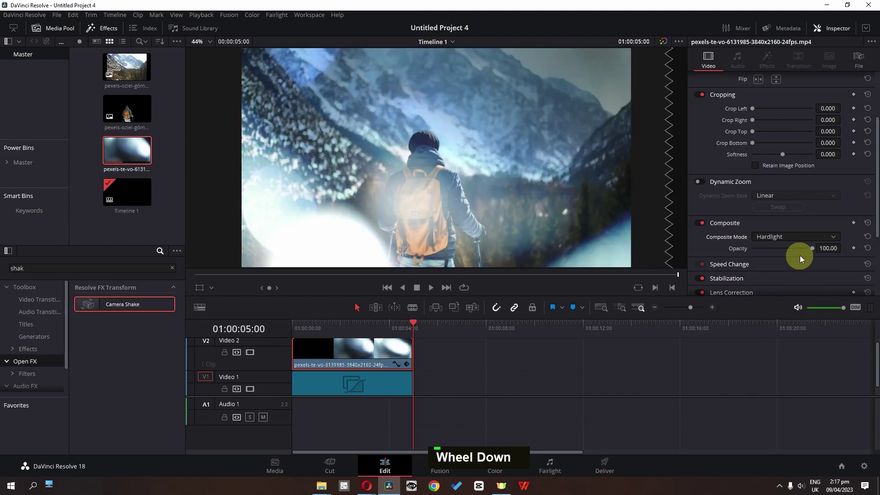
pyautogui.moveTo(804, 250); pyautogui.dragTo(766, 248)
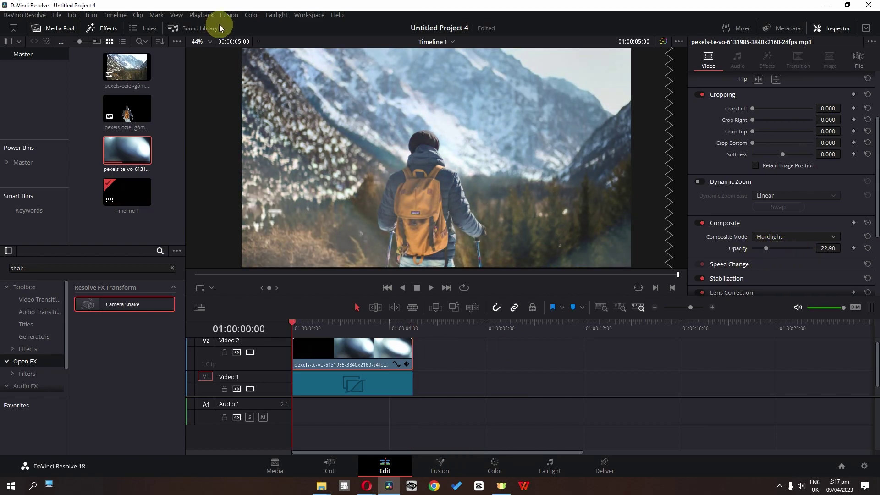
# Set the timeline proxy resolution to Half from the Playback menu.
pyautogui.click(202, 15)
pyautogui.click(208, 29)
pyautogui.click(204, 15)
pyautogui.moveTo(321, 48)
pyautogui.click(369, 55)
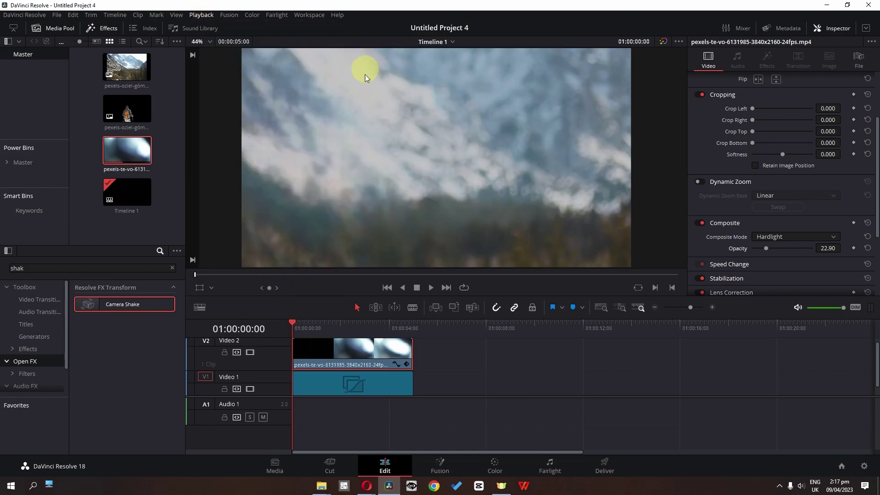
# Play the timeline, extend the Fusion Composition clip's end slightly, and play it again.
pyautogui.click(431, 289)
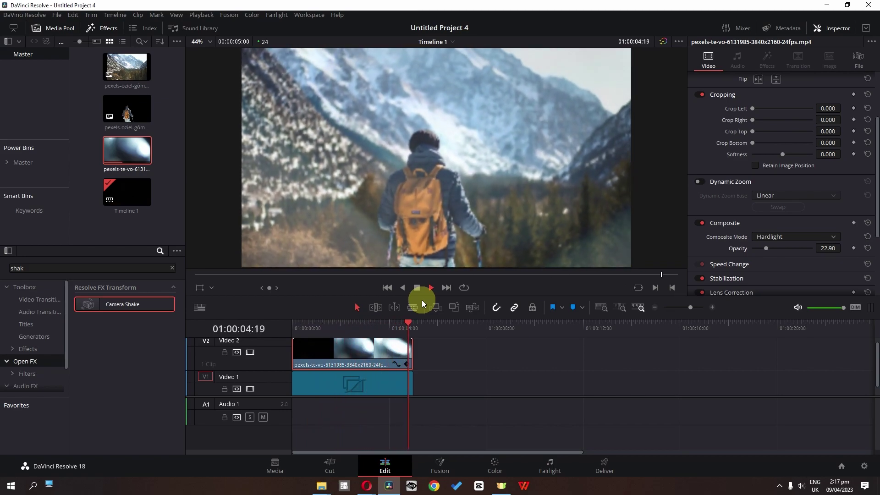
pyautogui.moveTo(412, 383); pyautogui.dragTo(430, 356)
pyautogui.press('space')
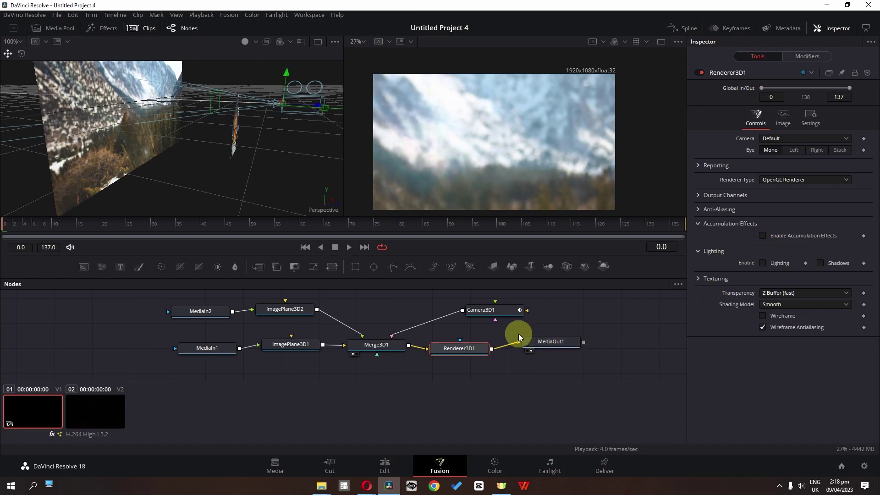
# Re-enable accumulation effects on Renderer3D1 and switch to the Deliver page for export.
pyautogui.moveTo(484, 348)
pyautogui.click(763, 235)
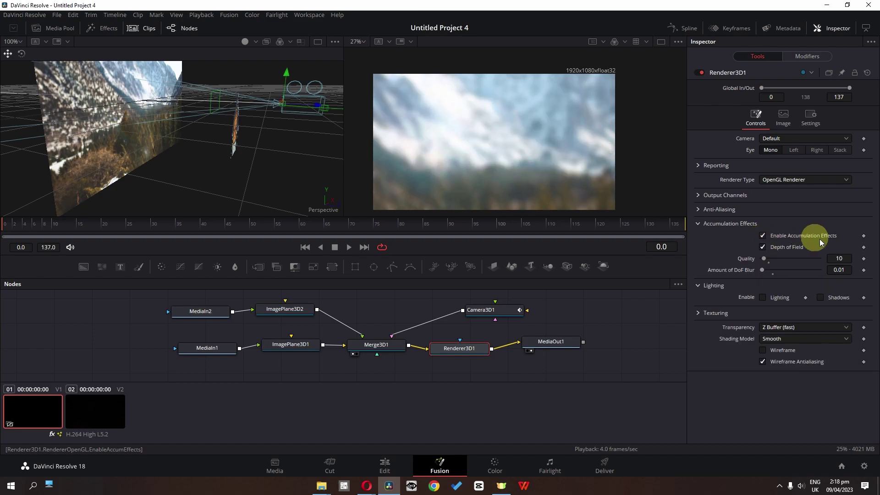
pyautogui.click(342, 357)
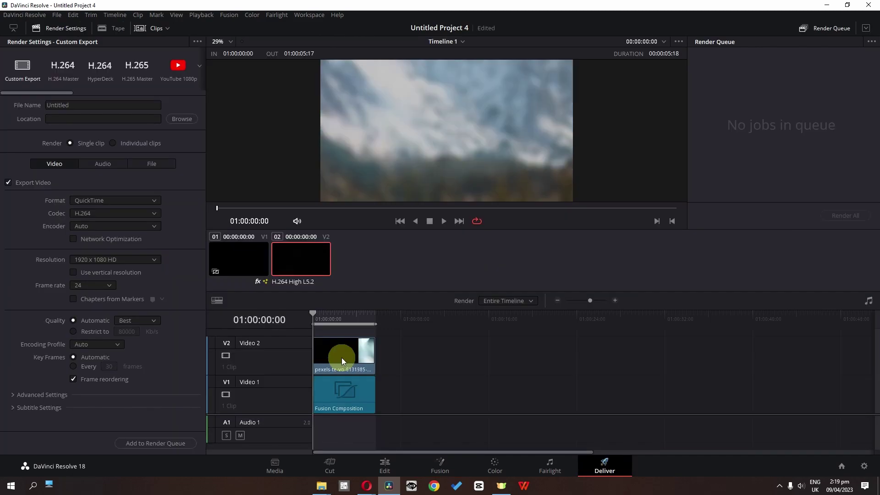